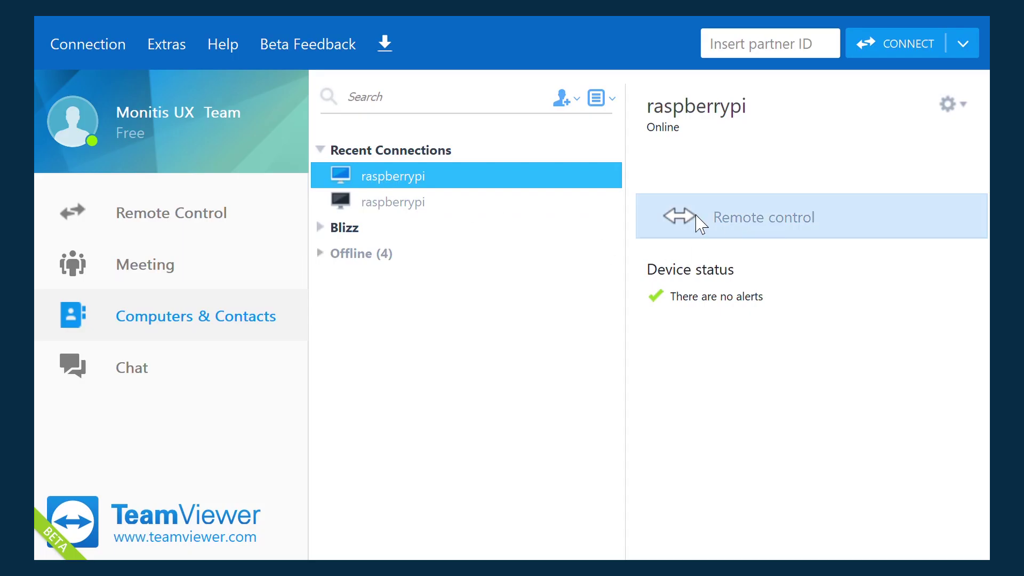
# - Start a remote control connection to raspberrypi from Recent Connections
pyautogui.click(699, 222)
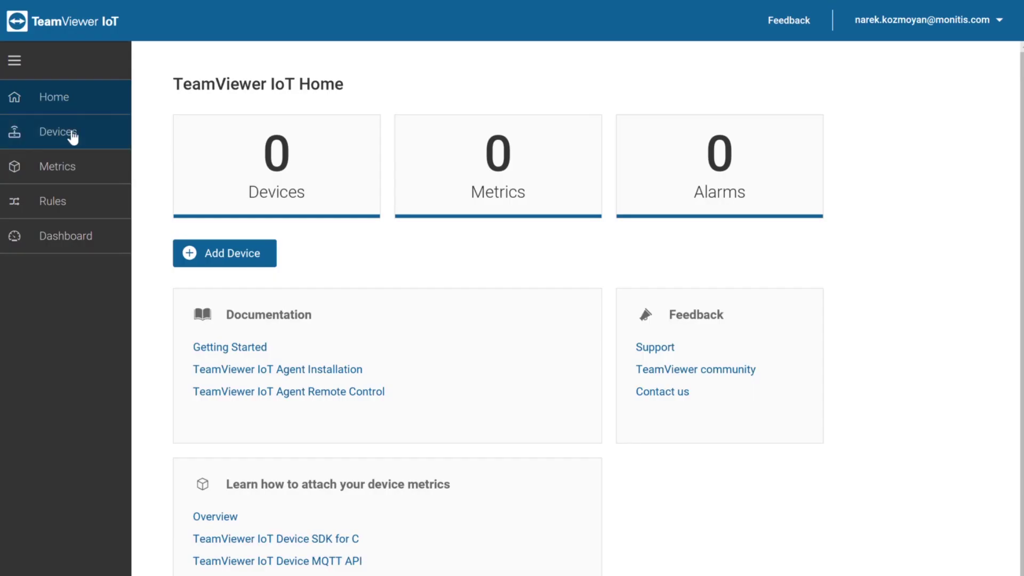
# - Add raspberrypi as a Raspberry PI 1 (ARM 5) (.deb) device with its agent ID and token
pyautogui.click(58, 131)
pyautogui.click(581, 336)
pyautogui.click(424, 157)
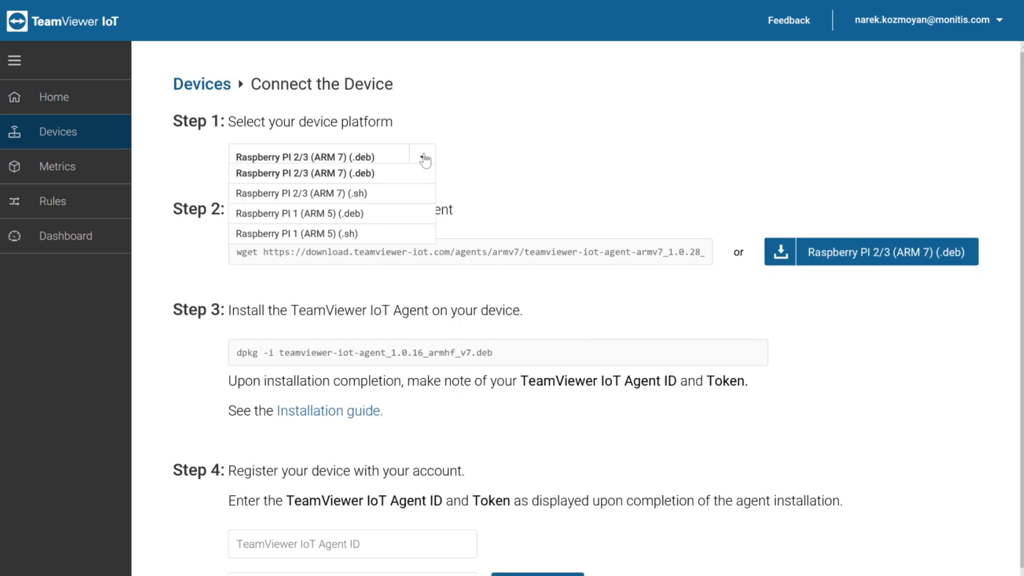
pyautogui.click(299, 213)
pyautogui.tripleClick(392, 253)
pyautogui.tripleClick(399, 354)
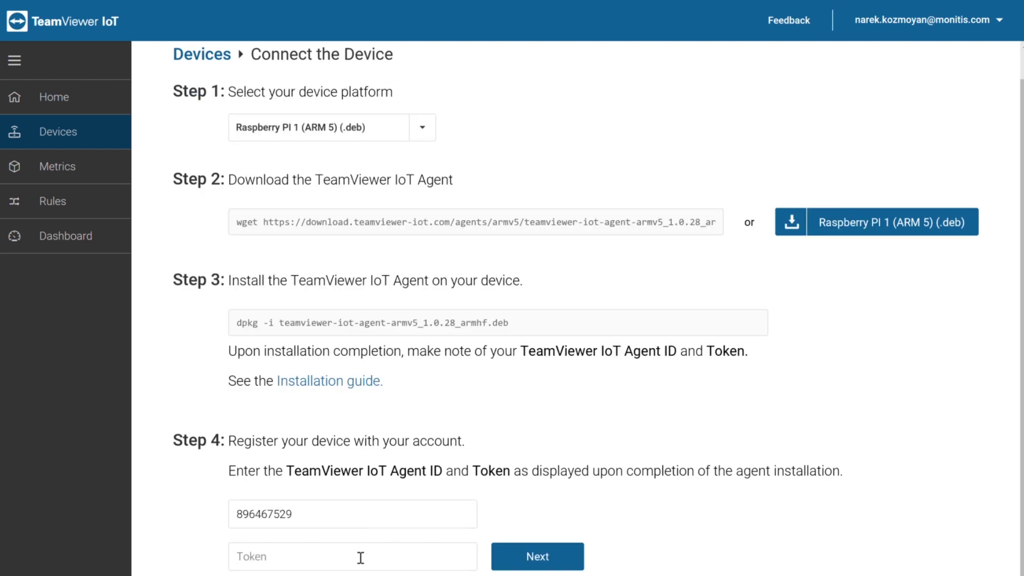
pyautogui.hotkey('ctrl', 'v')
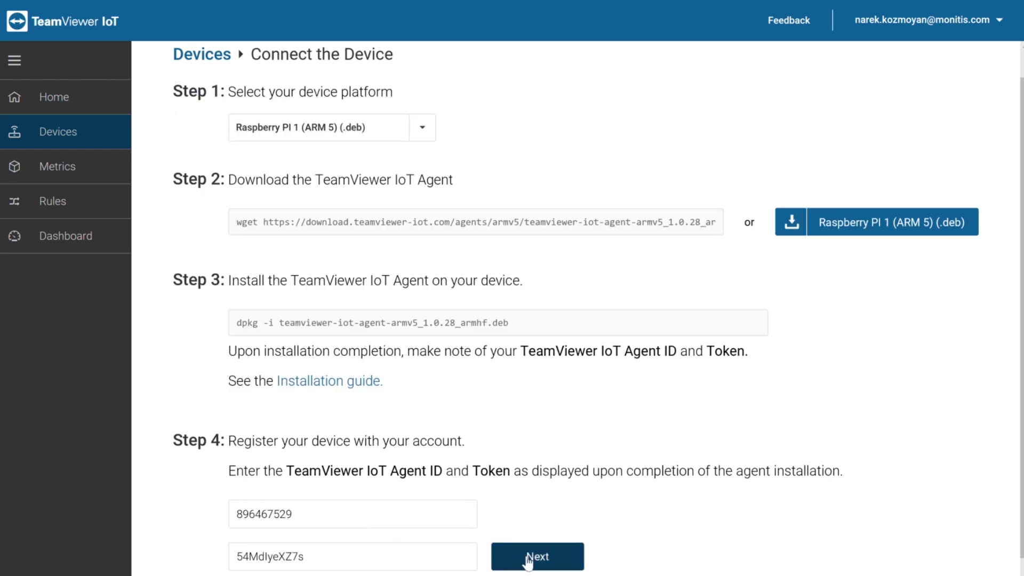
pyautogui.click(528, 560)
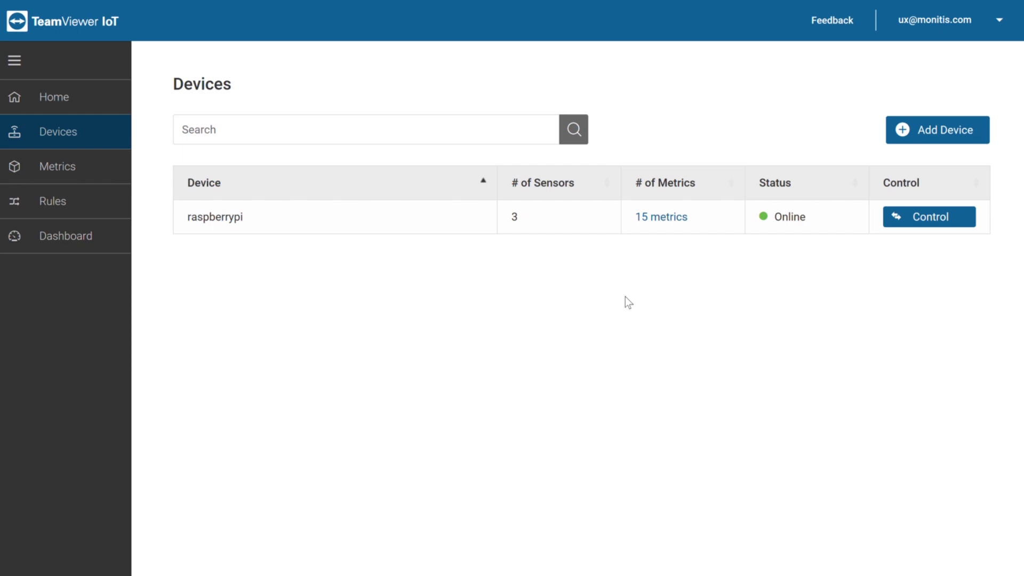
# - Open a Control session to raspberrypi and press Pump On in its remote panel
pyautogui.click(935, 218)
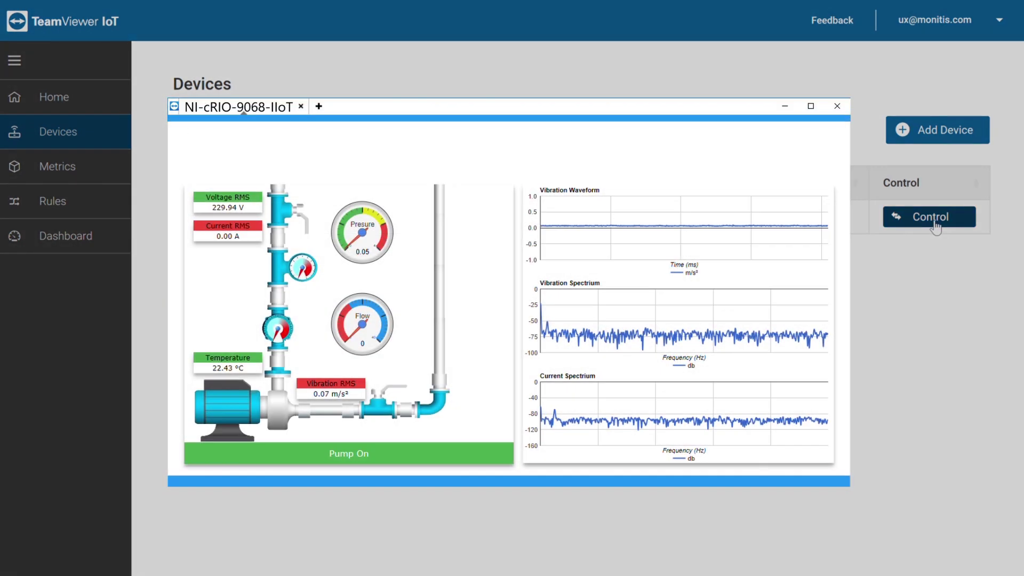
pyautogui.click(349, 454)
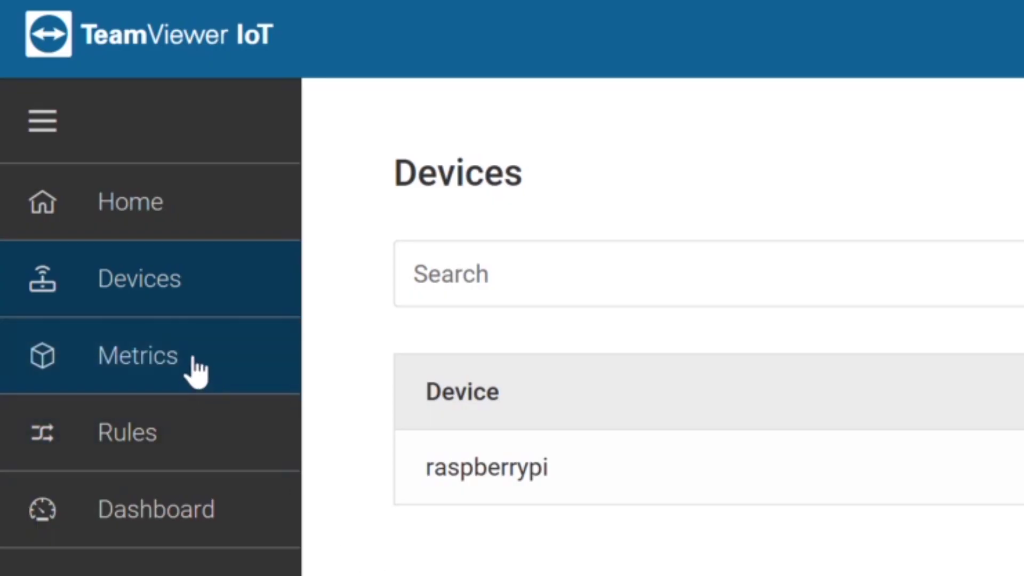
# - Pin a CPU metric to the dashboard and make the Temperature > 20 alarm require two checks
pyautogui.click(197, 371)
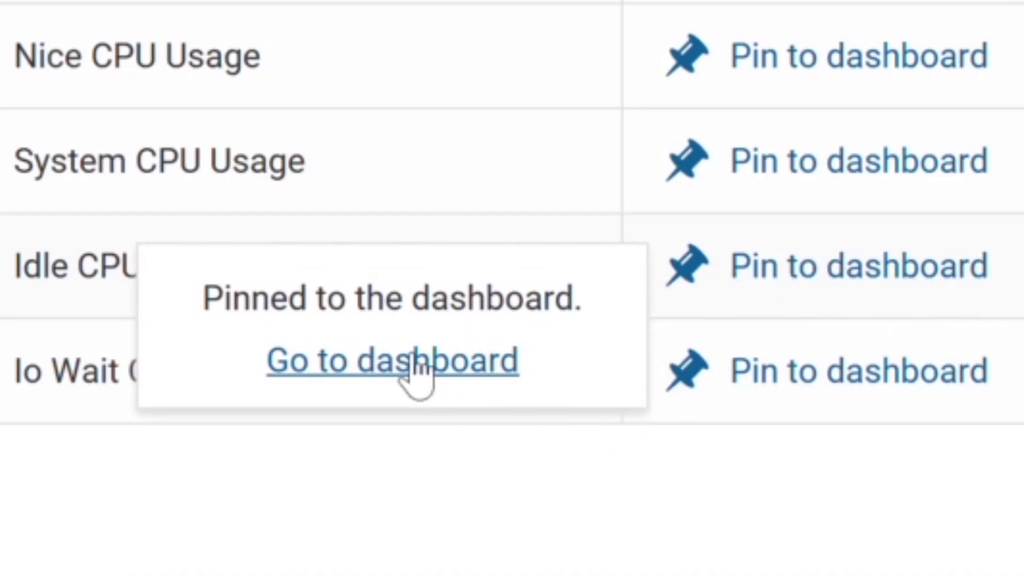
pyautogui.click(415, 370)
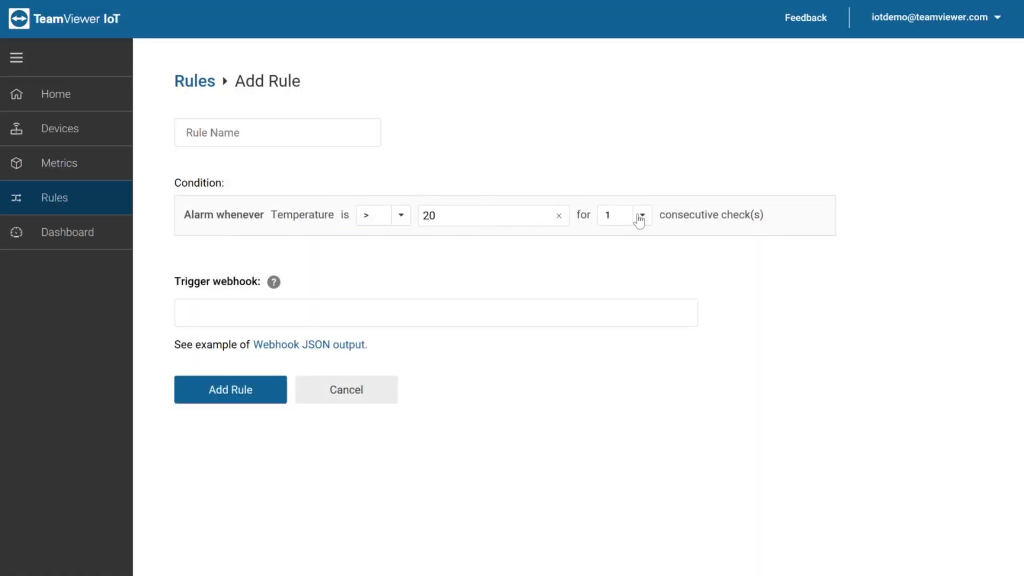
pyautogui.click(642, 215)
pyautogui.click(624, 255)
pyautogui.write('IoT')
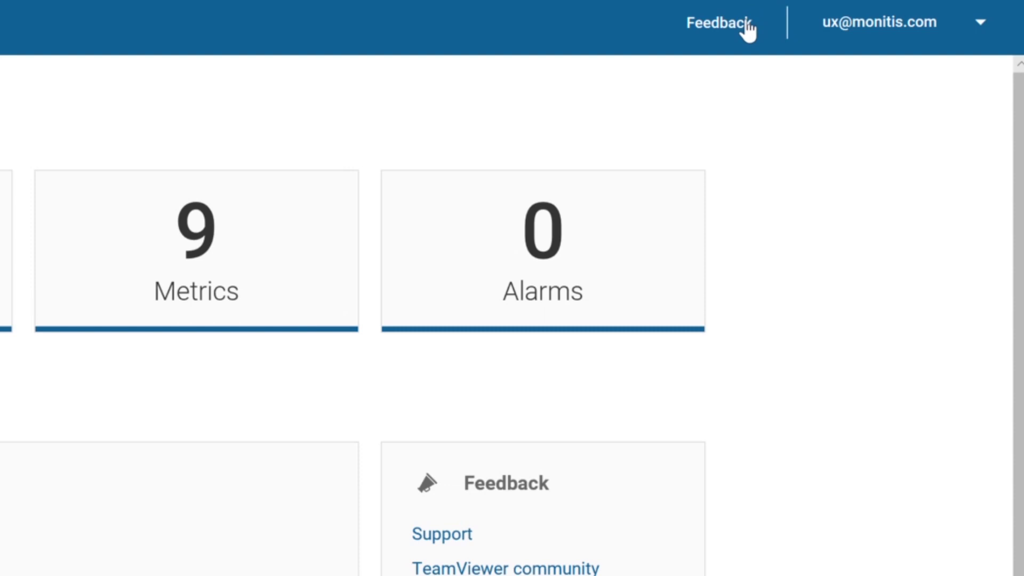
# - Start 'I'm happy!' feedback and begin writing a comment
pyautogui.click(743, 23)
pyautogui.click(719, 148)
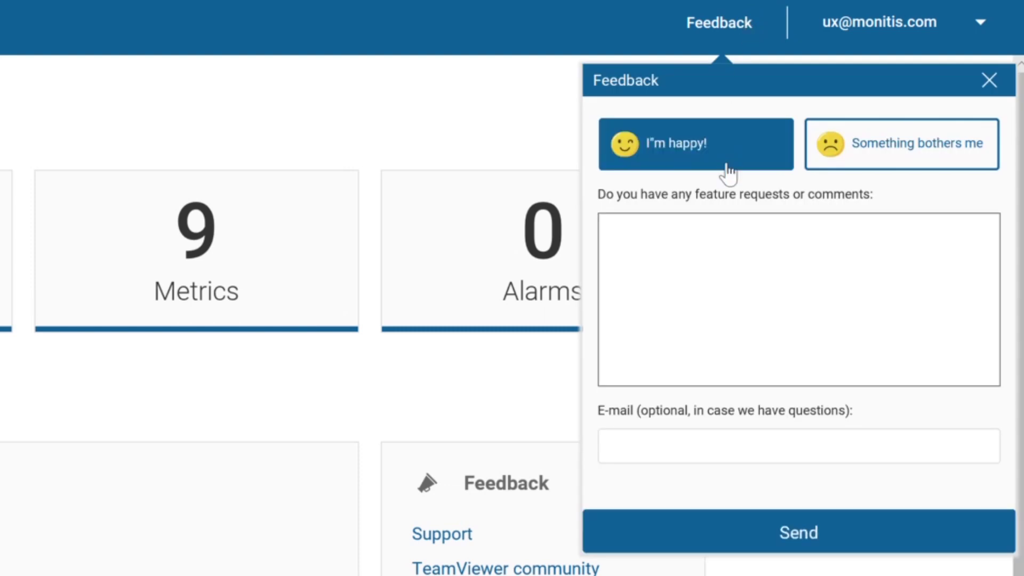
pyautogui.click(720, 270)
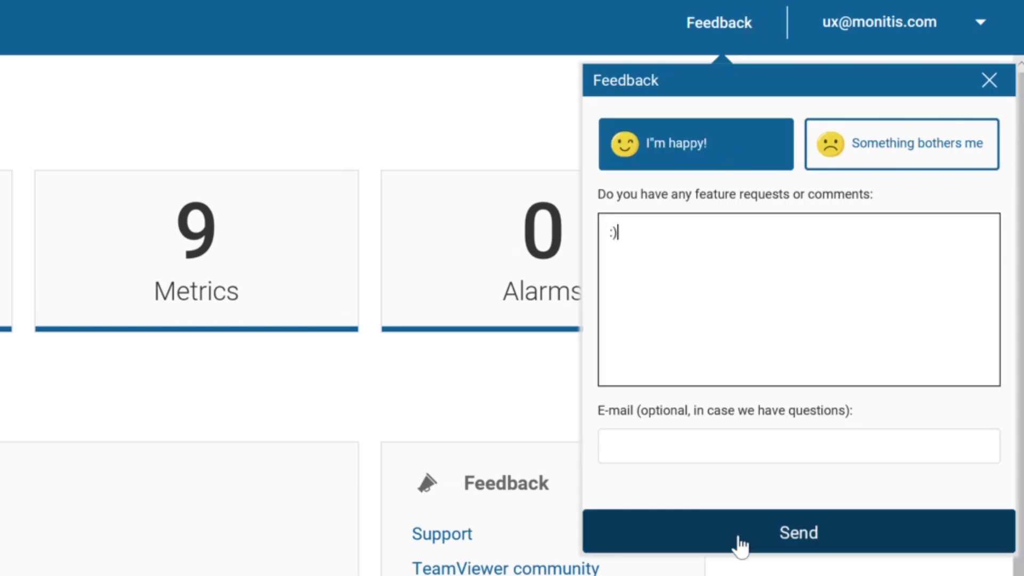